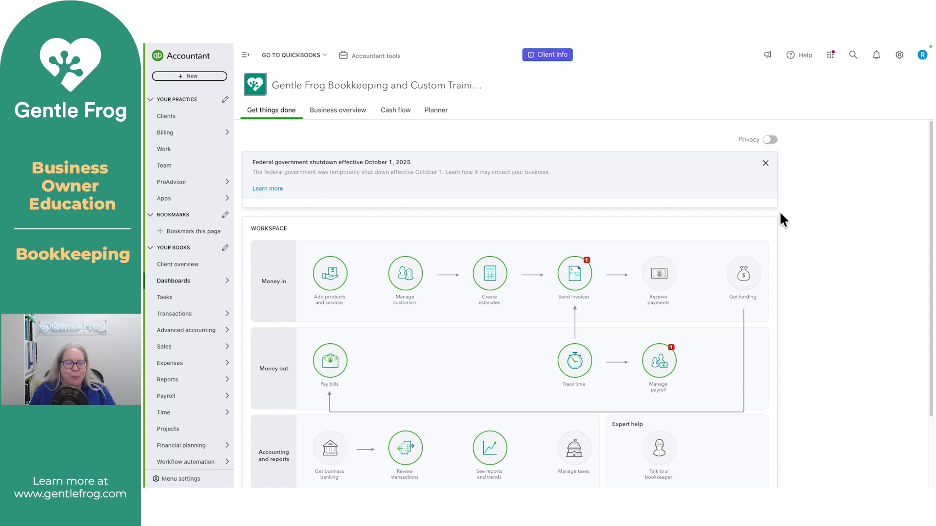
# - Open the Expenses by Vendor Summary report and set its period to All Dates
pyautogui.moveTo(188, 382)
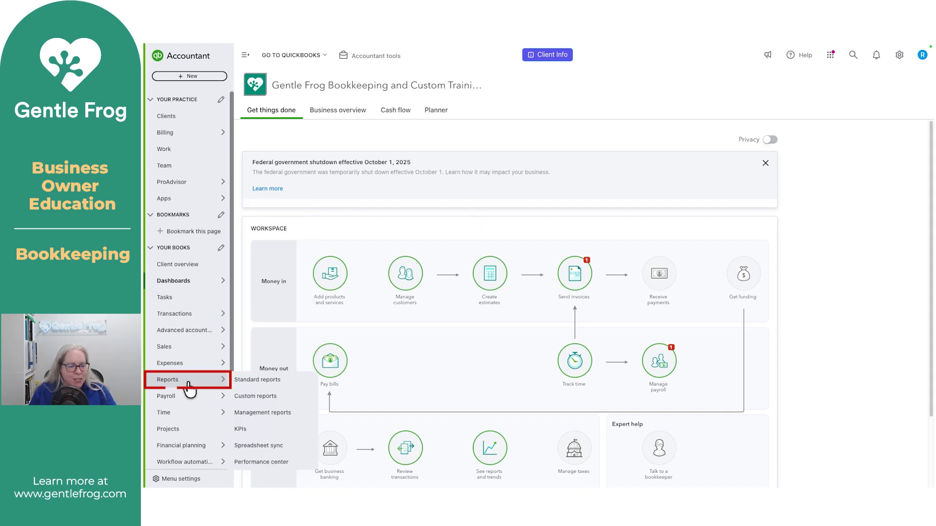
pyautogui.click(257, 382)
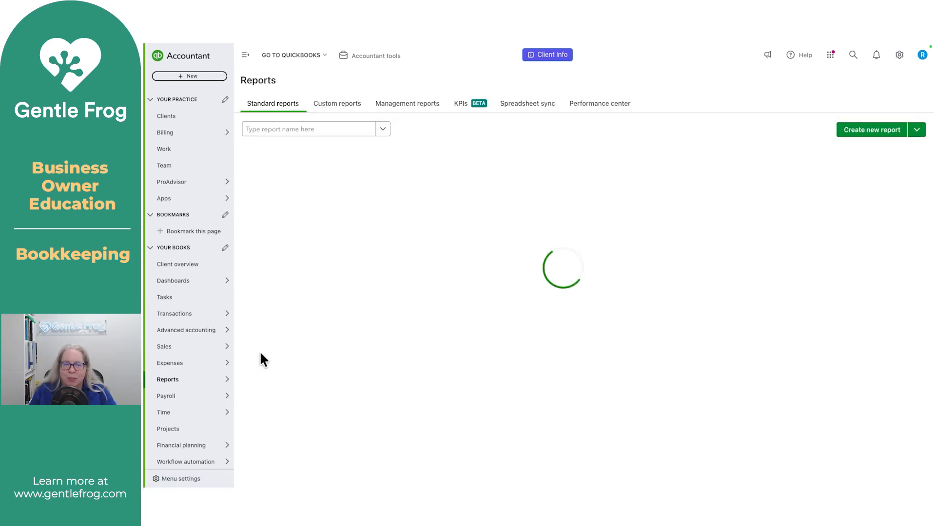
pyautogui.click(293, 131)
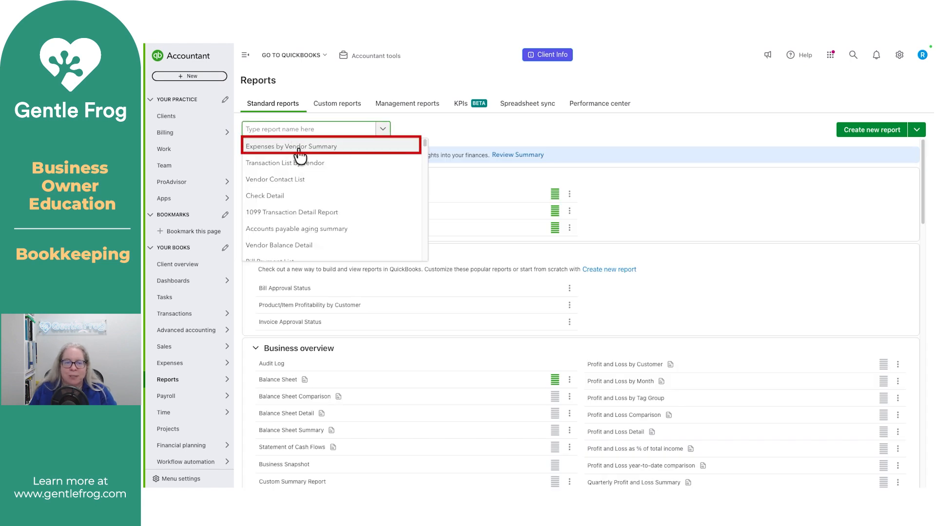
pyautogui.click(297, 147)
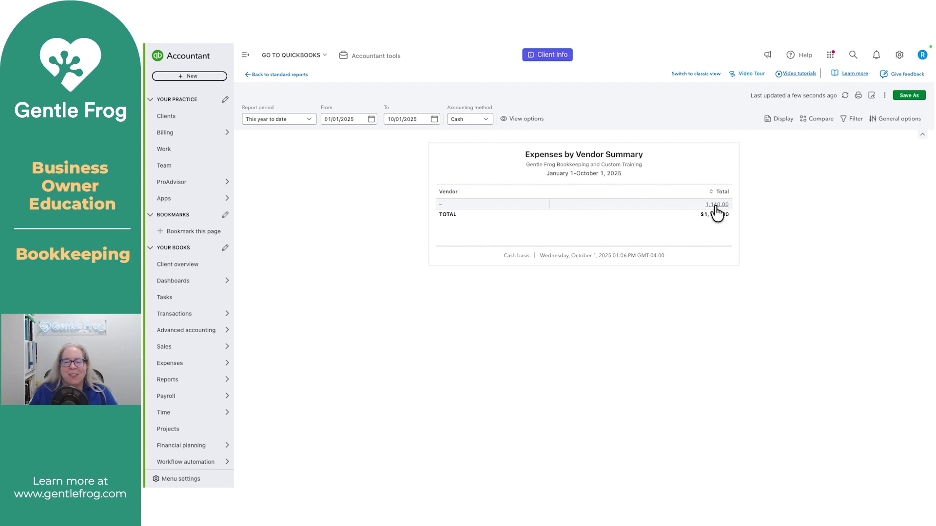
pyautogui.click(303, 121)
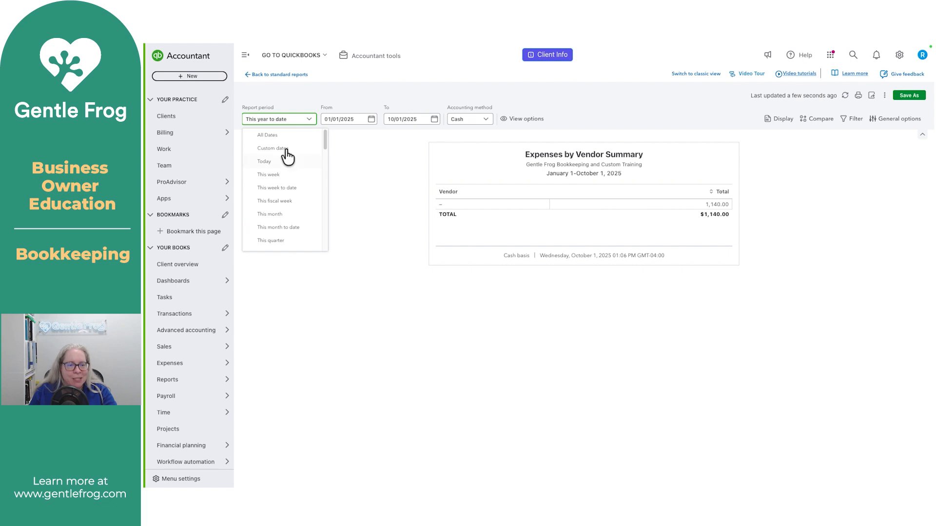
pyautogui.click(273, 136)
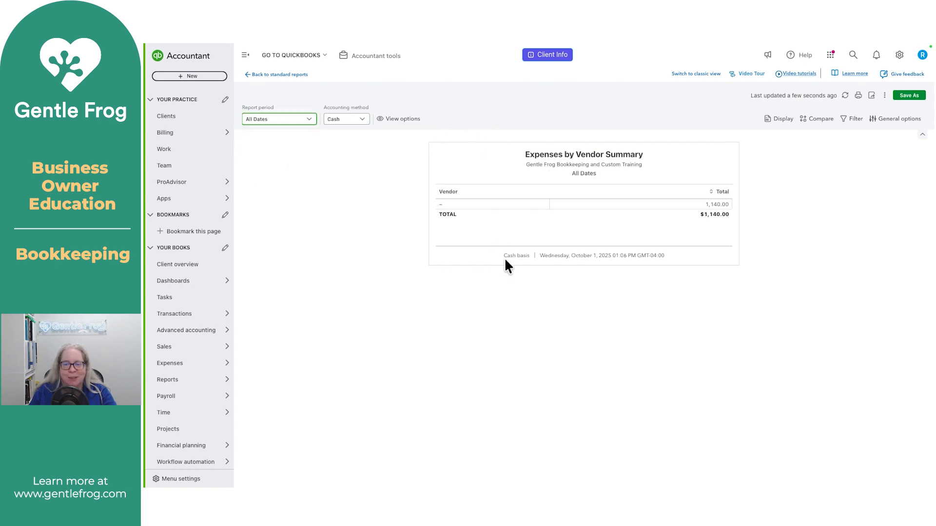
# - Drill into the blank vendor's total, inspect the Advertising expense and its payee choices, and close it without changes
pyautogui.click(715, 205)
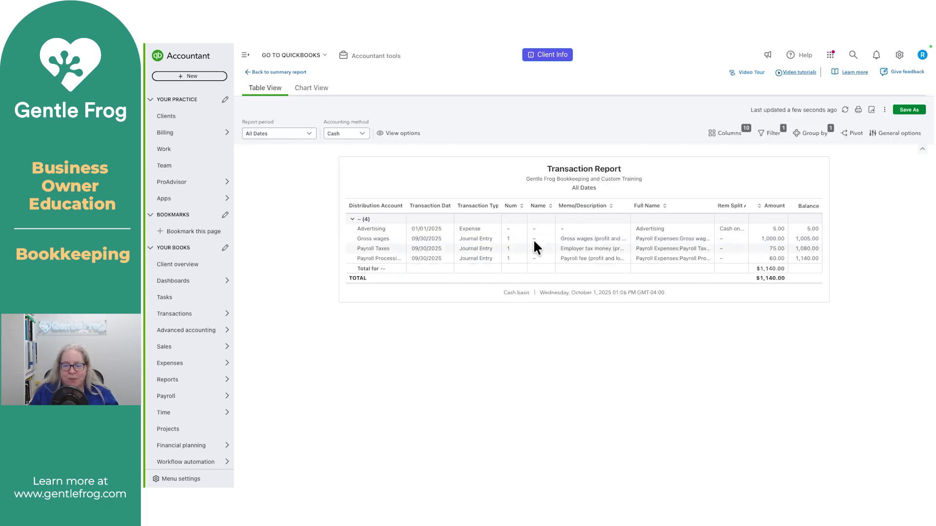
pyautogui.click(470, 229)
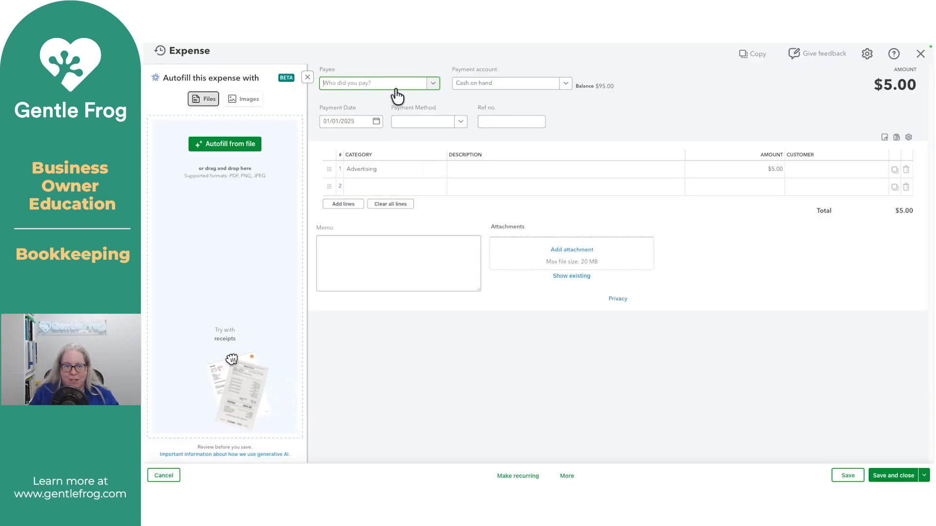
pyautogui.click(400, 88)
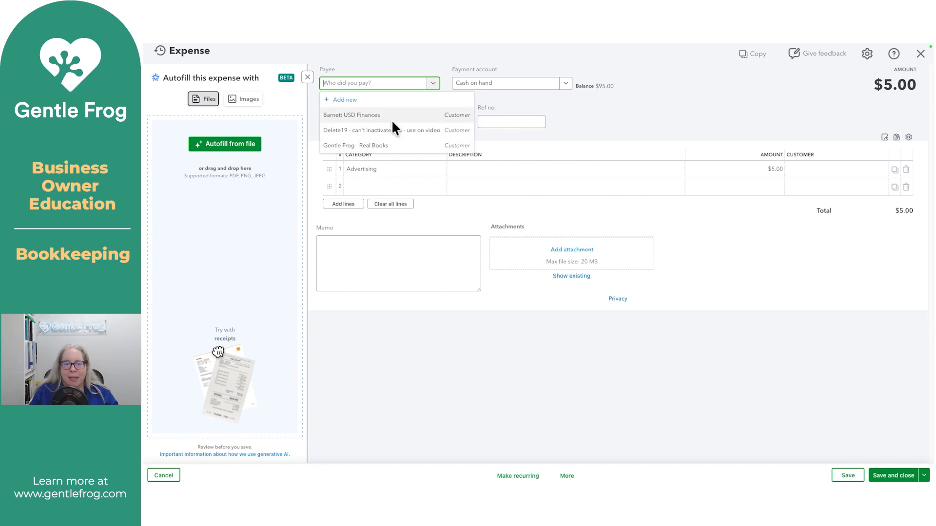
pyautogui.click(596, 118)
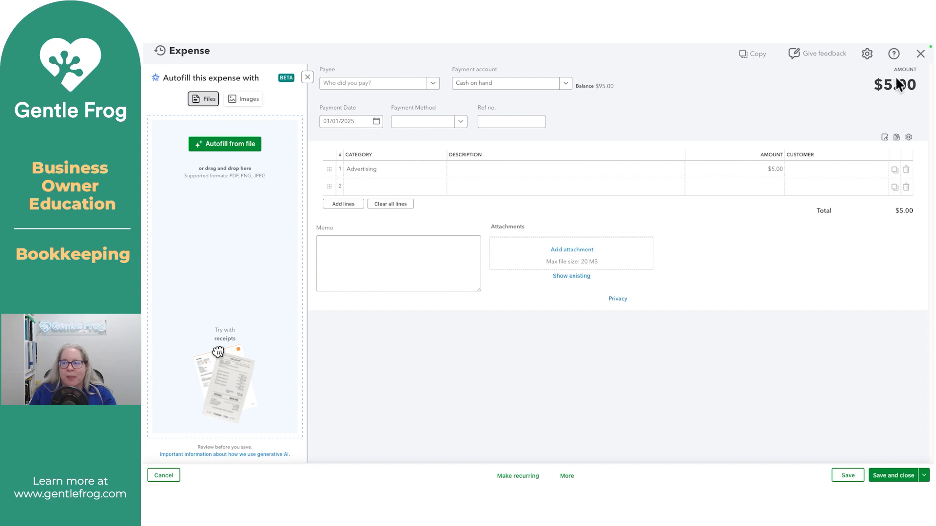
pyautogui.click(920, 54)
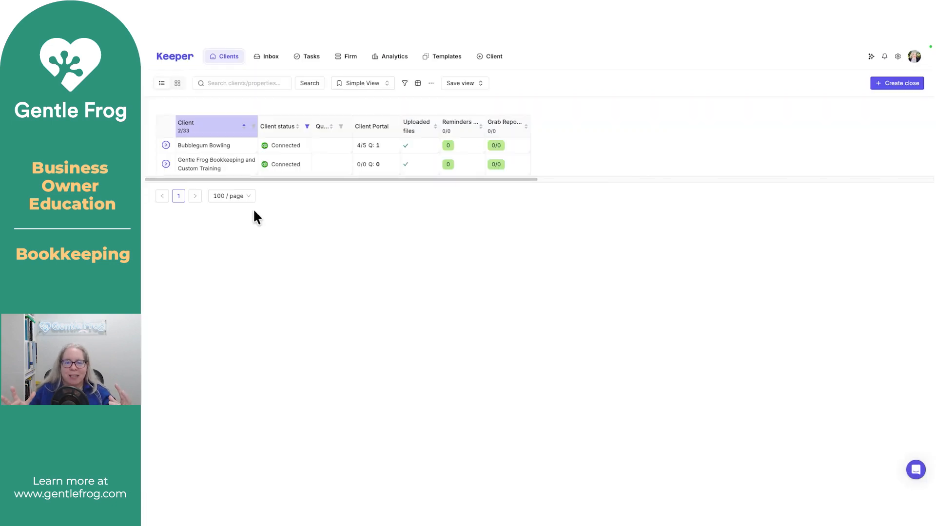
# - In Keeper, open the Gentle Frog Bookkeeping and Custom Training client's Sep '25 close and expand the Transactions Without Payees report
pyautogui.click(201, 170)
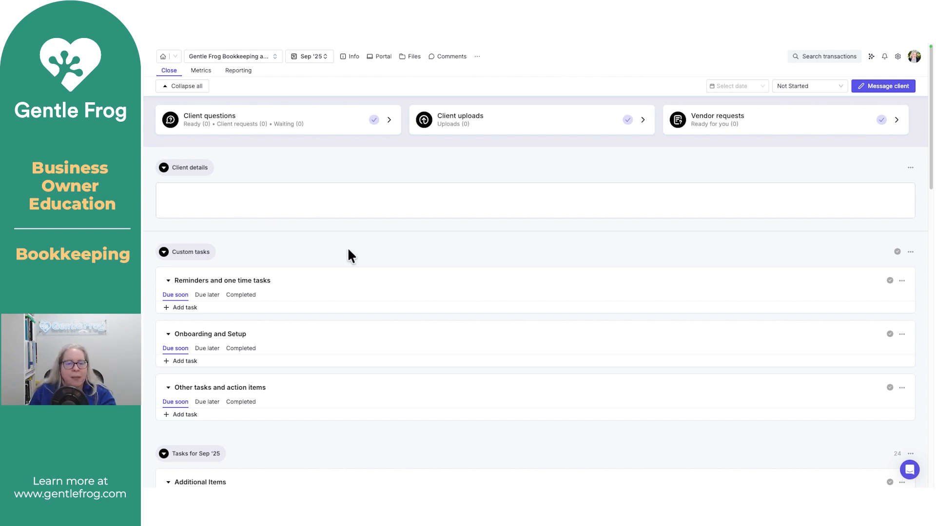
pyautogui.scroll(-4, 350, 249)
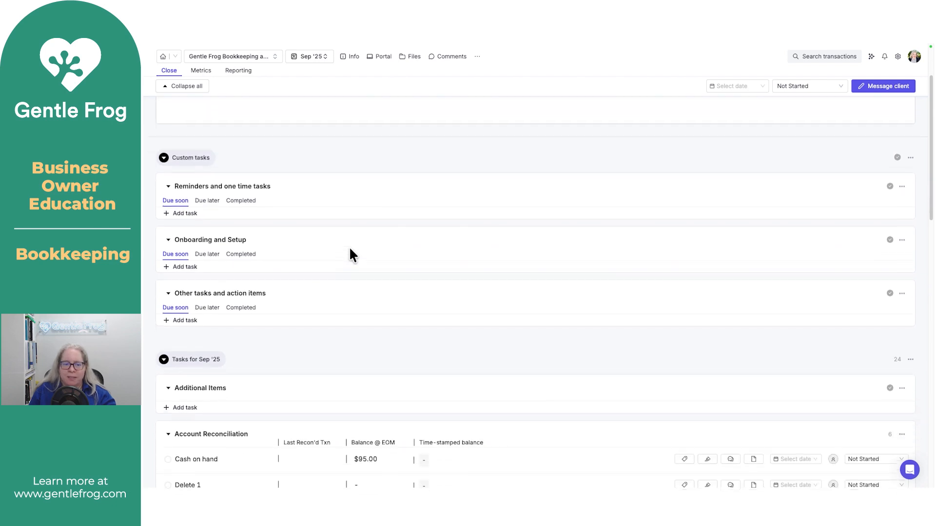
pyautogui.scroll(-7, 350, 249)
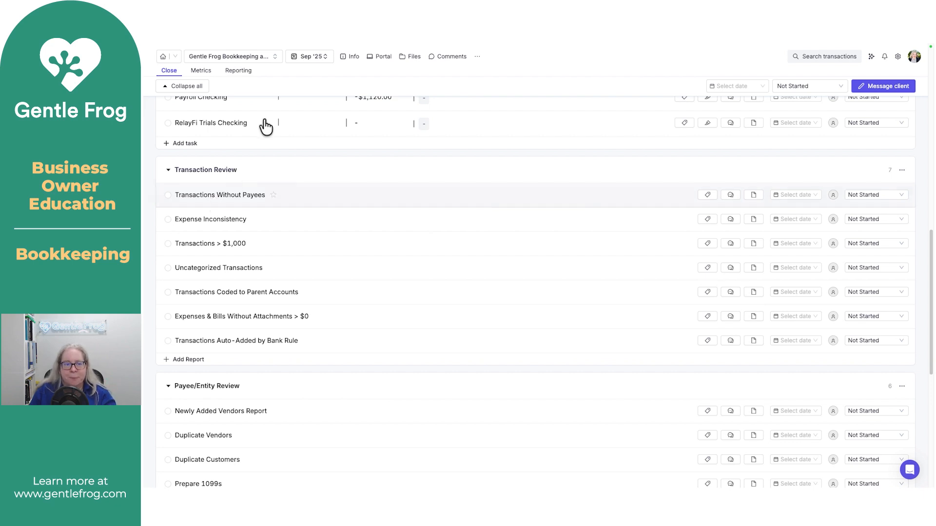
pyautogui.click(305, 58)
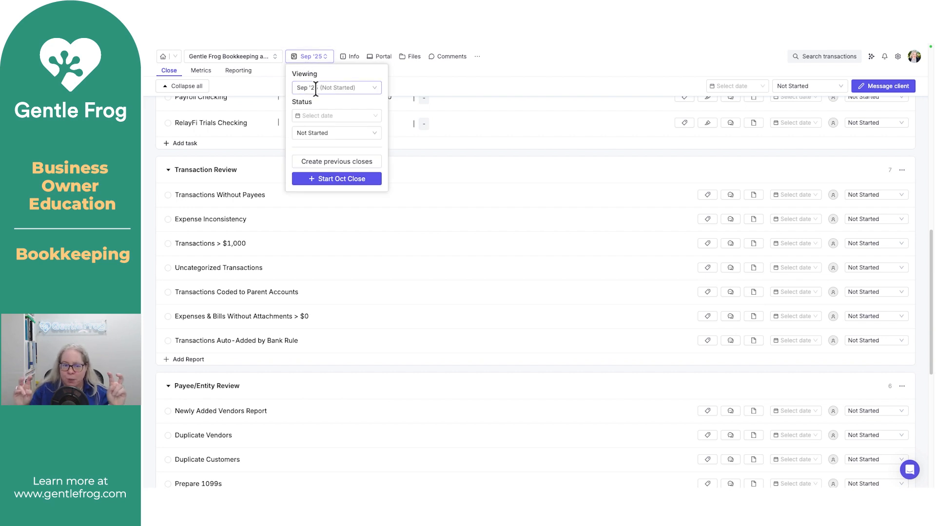
pyautogui.click(233, 193)
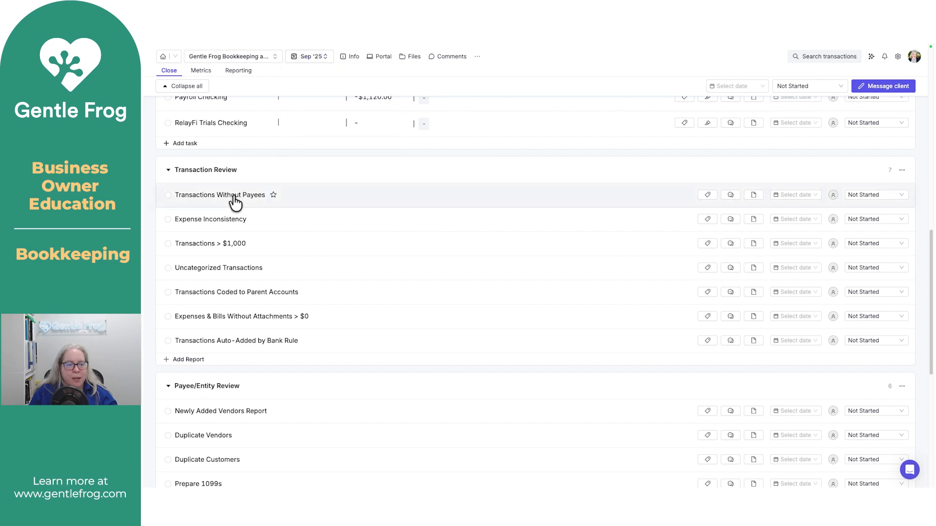
pyautogui.click(231, 199)
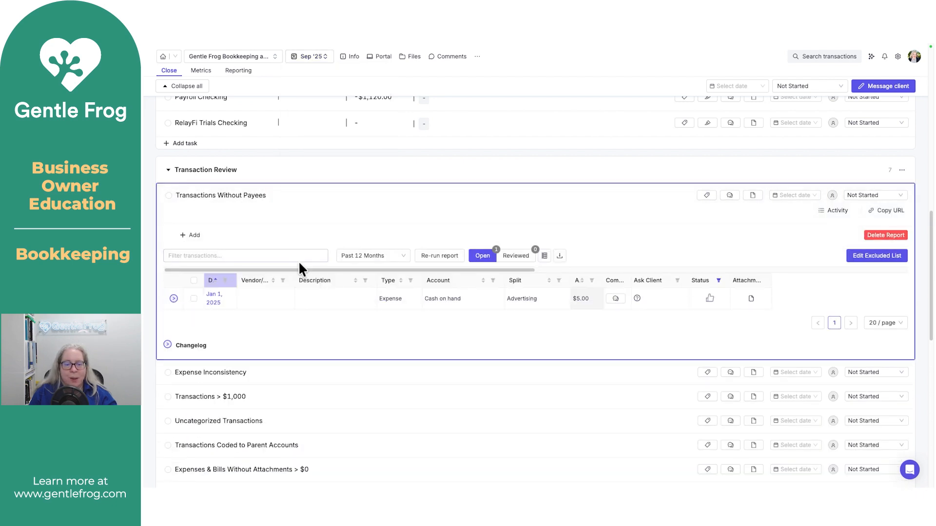
# - Compare the Transactions Without Payees report for Past Month with Past 12 Months, leaving the range on Past 12 Months
pyautogui.click(380, 257)
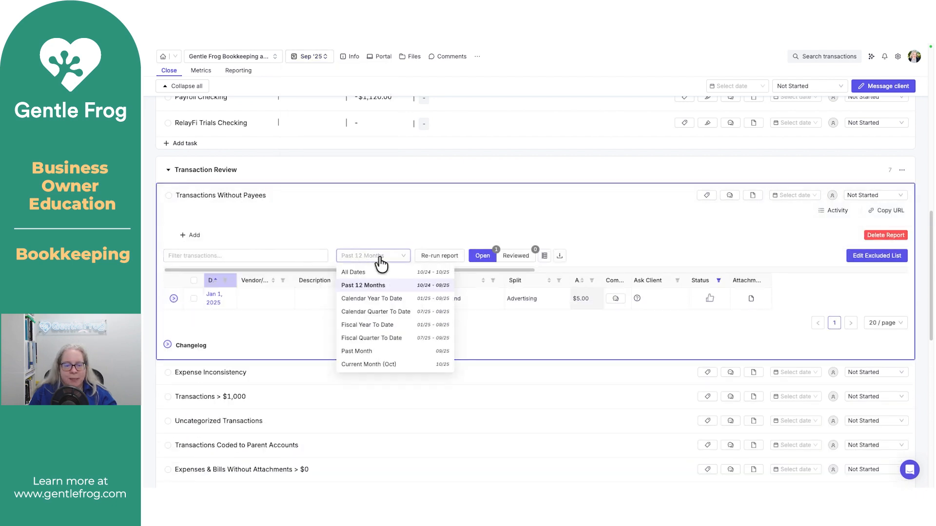
pyautogui.click(371, 352)
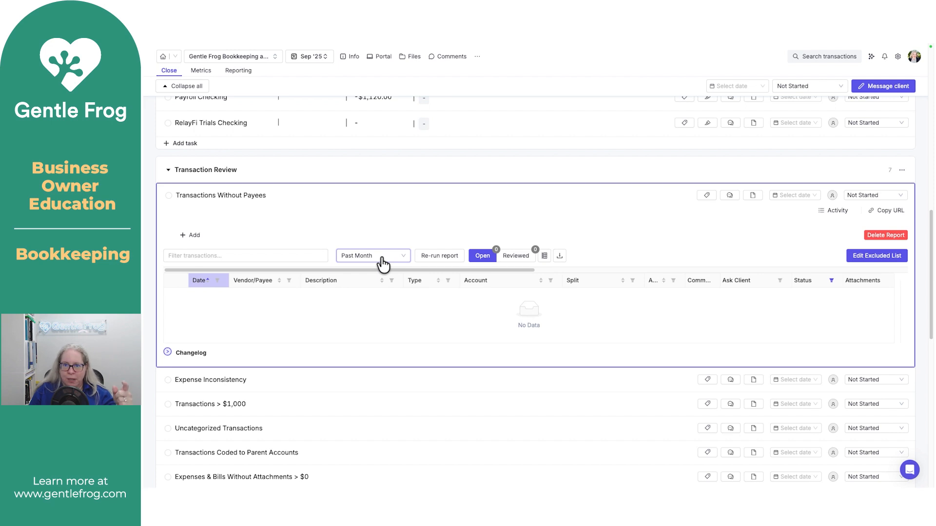
pyautogui.click(381, 259)
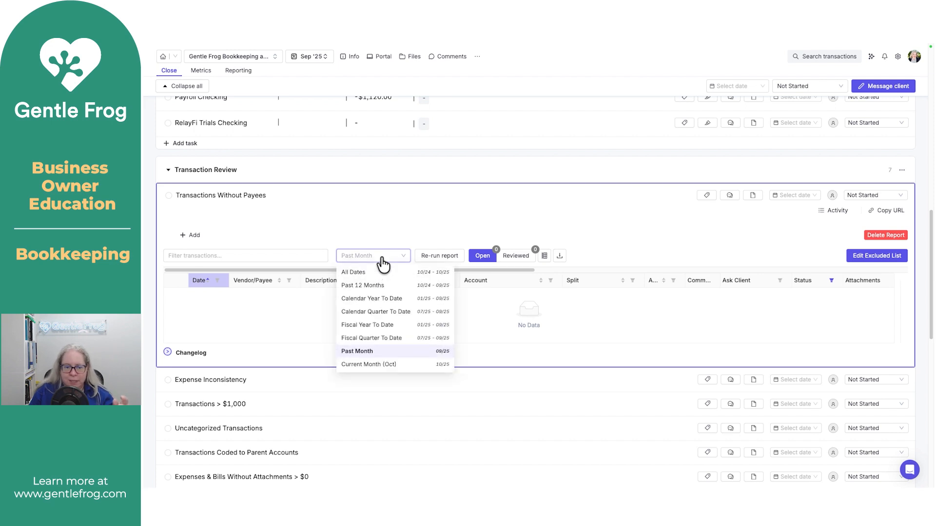
pyautogui.click(372, 287)
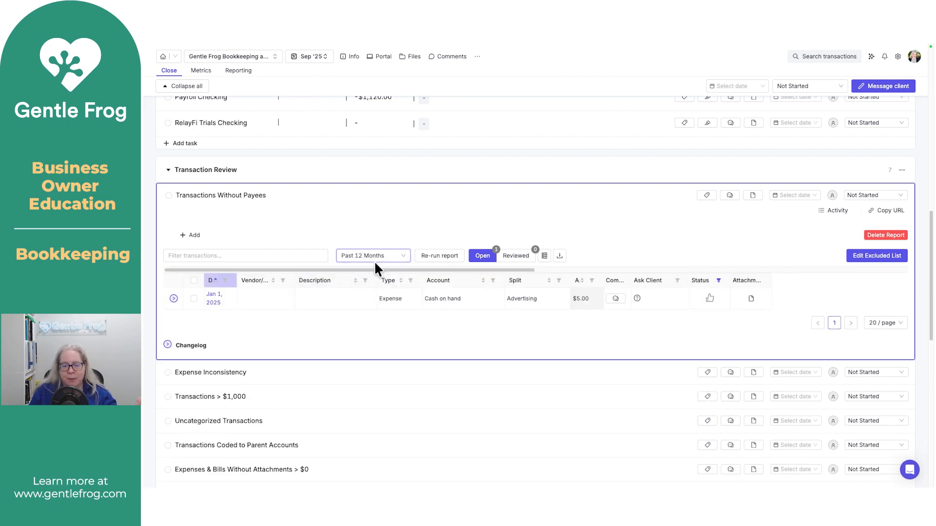
pyautogui.click(375, 258)
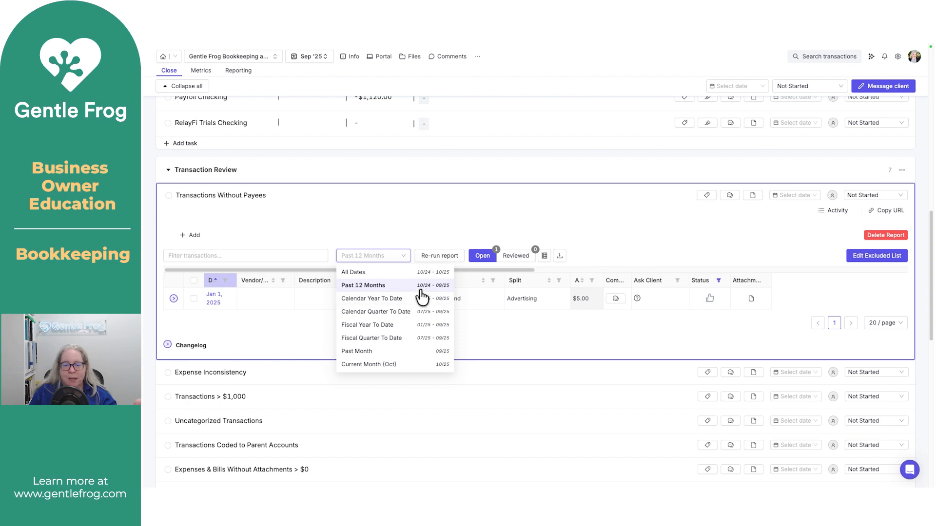
pyautogui.click(386, 255)
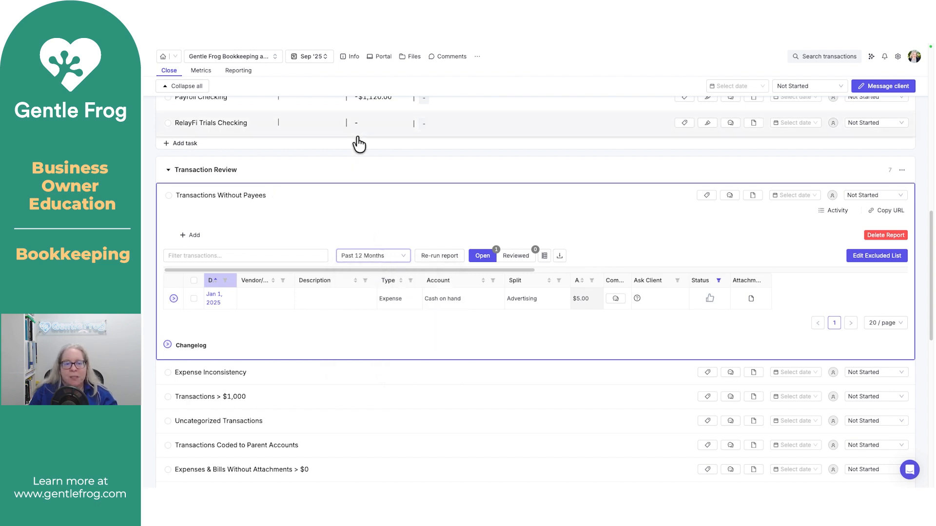
# - Review the options for creating previous closes in 2025 and leave without creating any
pyautogui.click(315, 59)
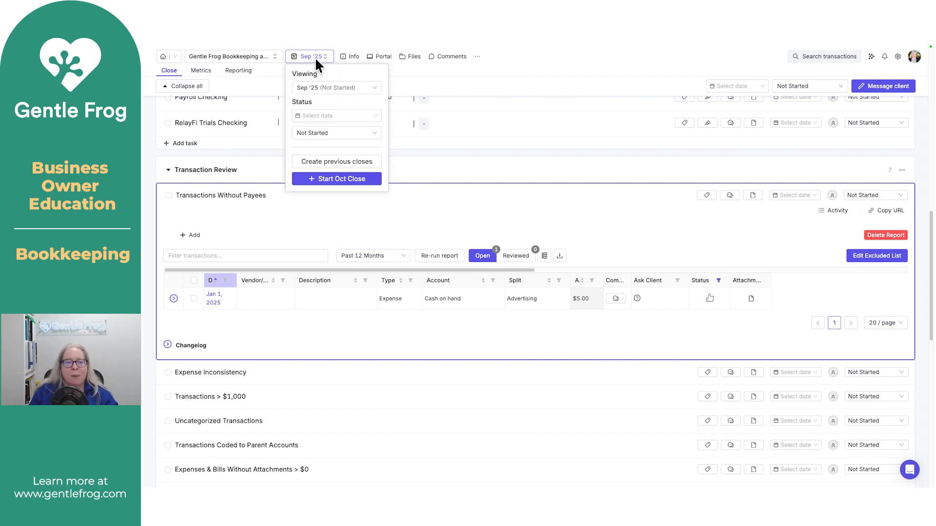
pyautogui.click(334, 163)
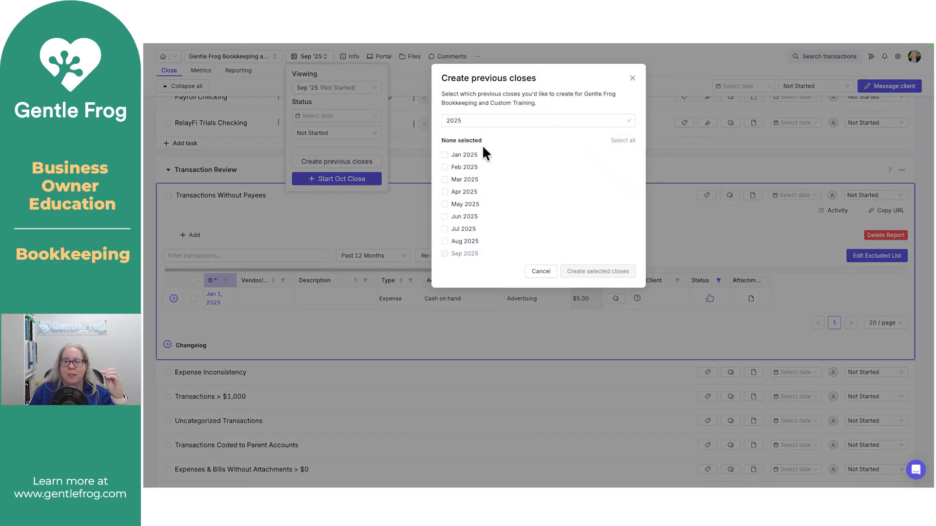
pyautogui.click(632, 78)
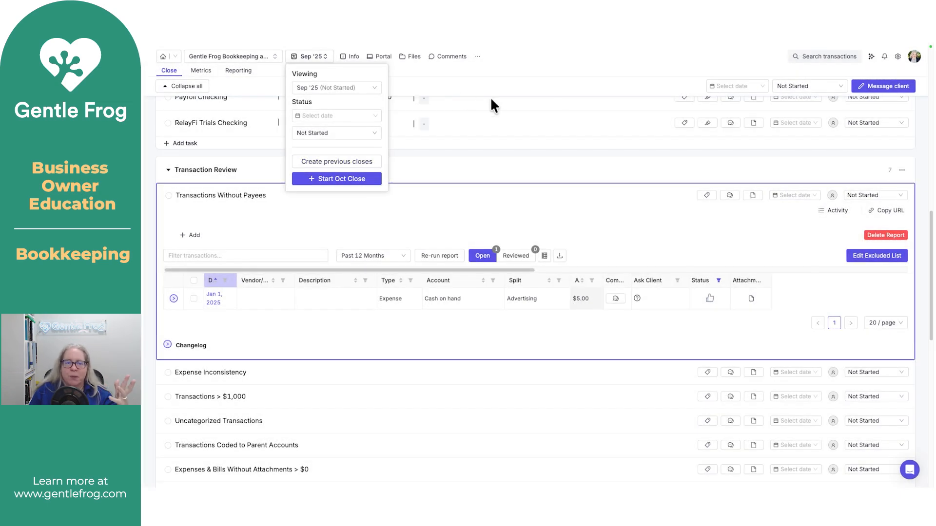
pyautogui.click(412, 231)
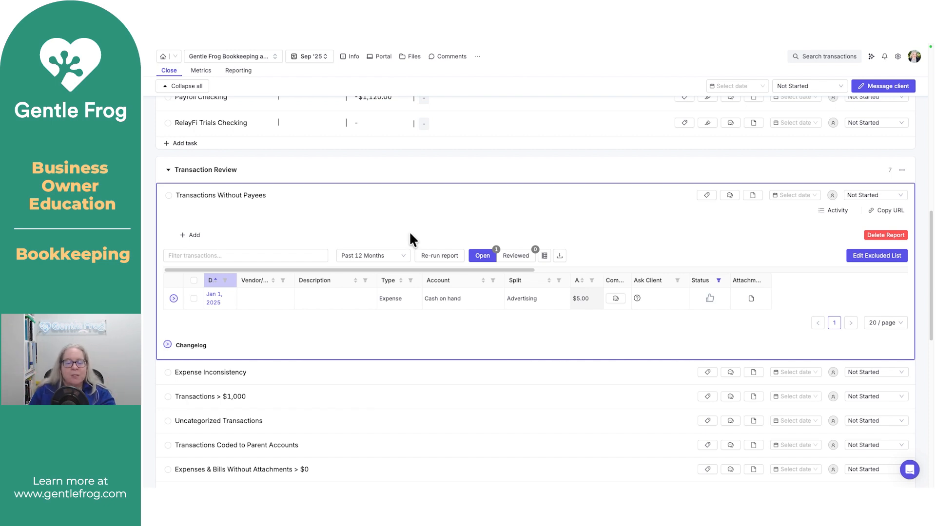
# - Assign the Jan 1, 2025 Advertising expense to a new vendor named Cool Flyers, adding the vendor from the payee cell
pyautogui.click(326, 298)
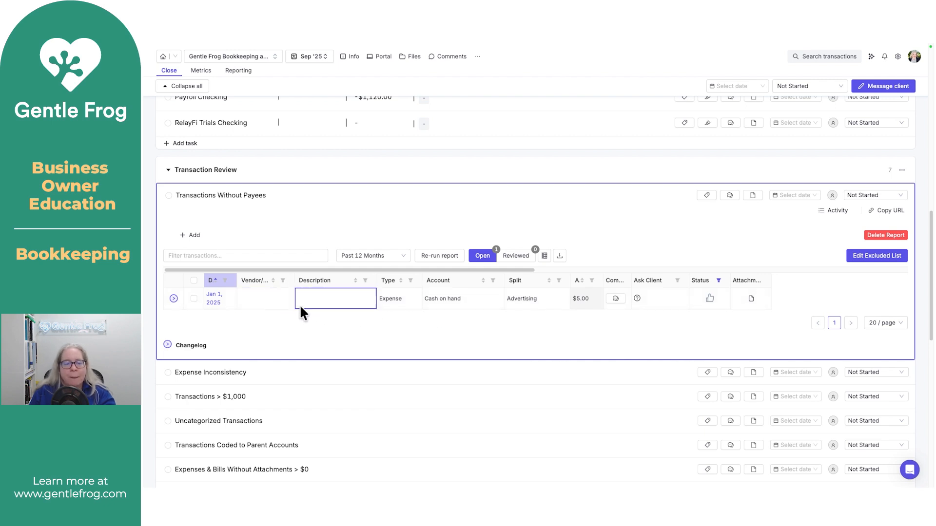
pyautogui.click(268, 296)
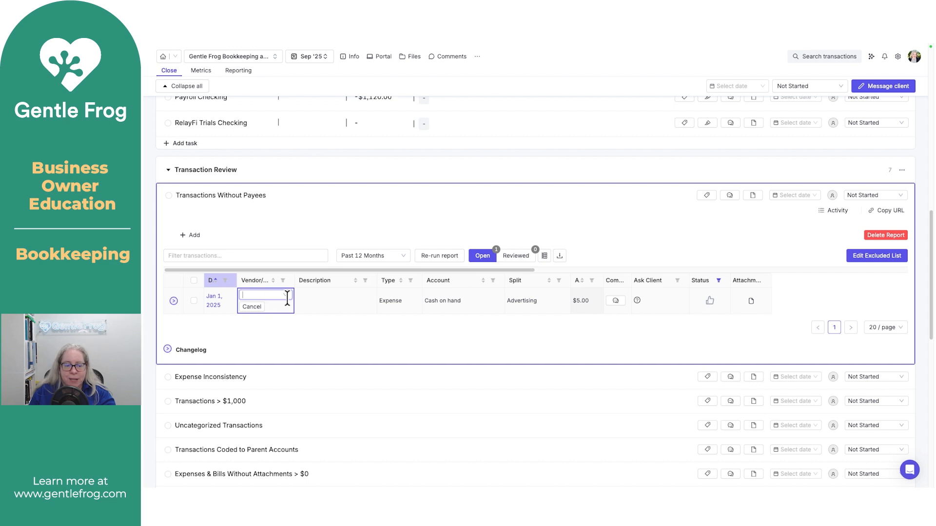
pyautogui.click(286, 296)
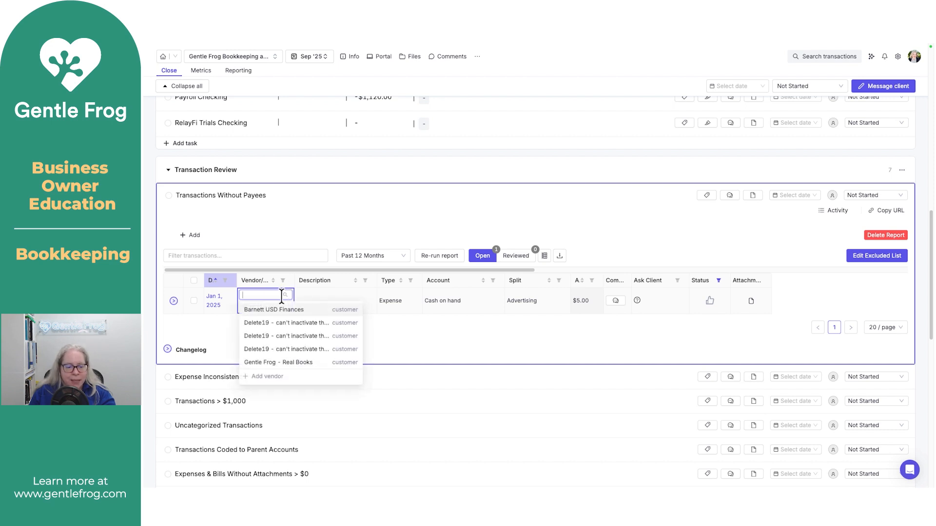
pyautogui.click(282, 296)
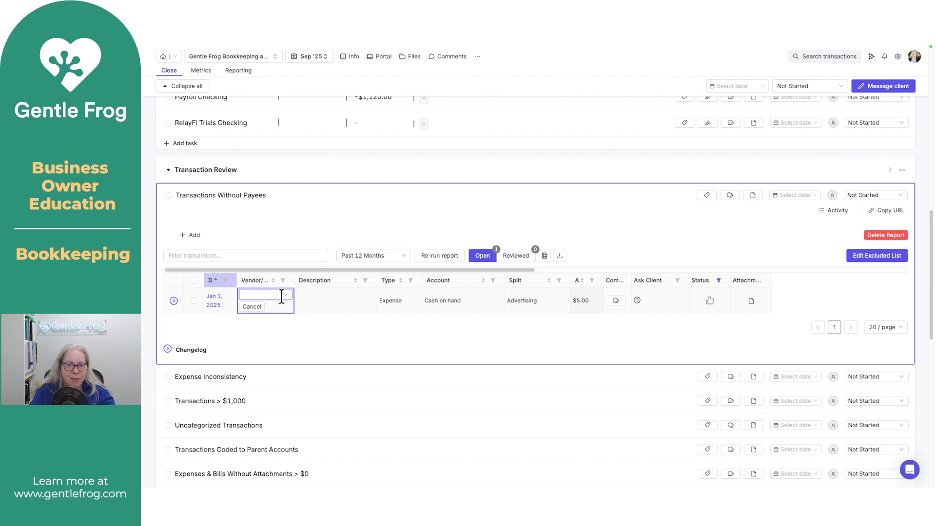
pyautogui.write('Cool Flyers')
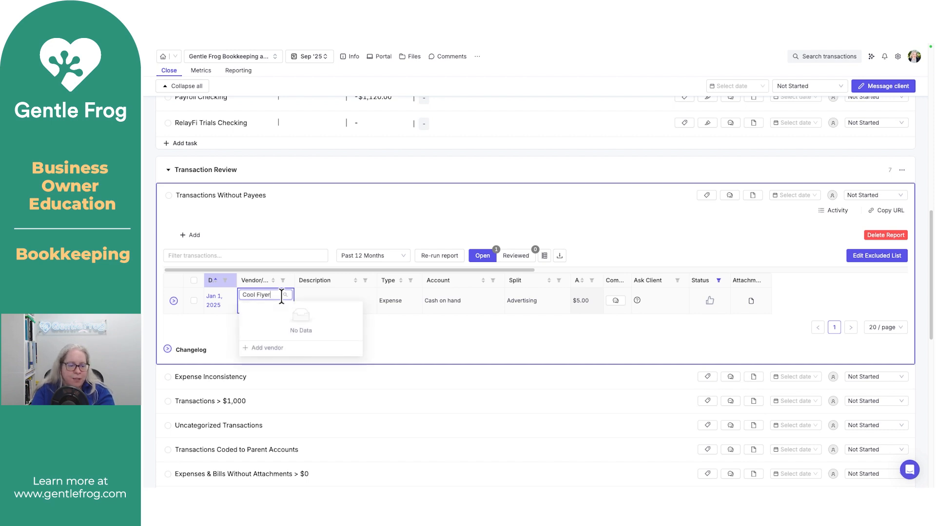
pyautogui.click(277, 350)
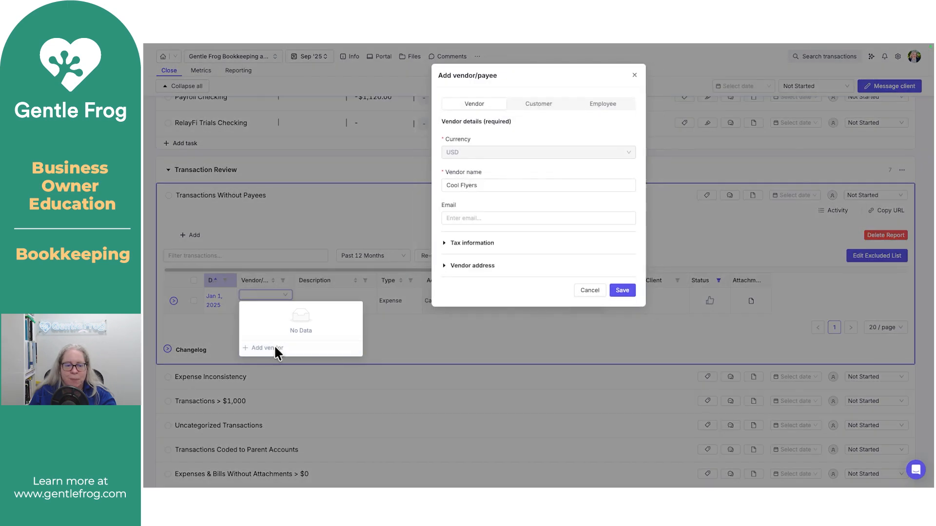
pyautogui.click(620, 292)
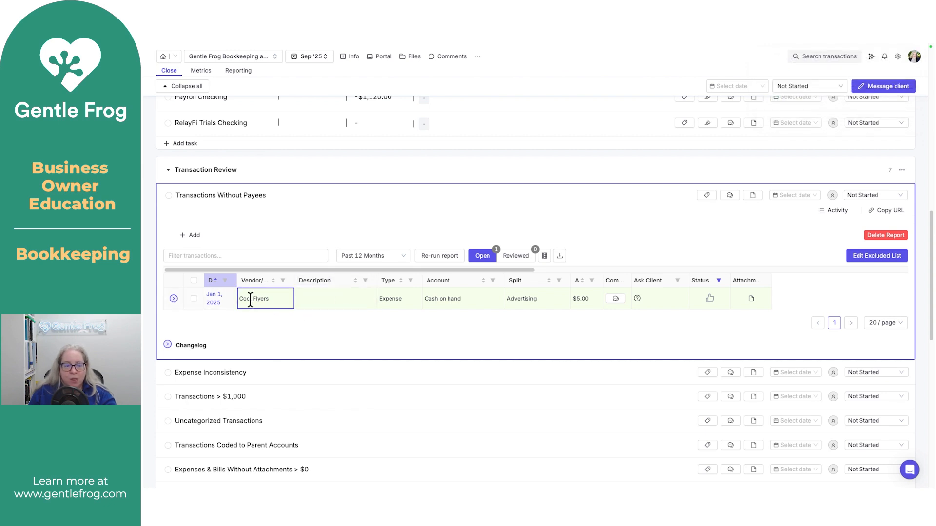
pyautogui.click(220, 257)
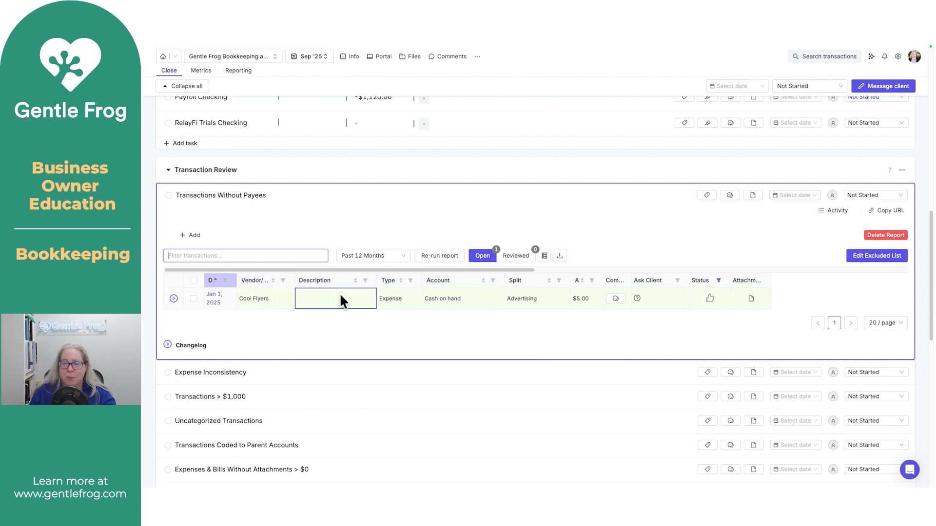
# - Select the Cool Flyers transaction, review the bulk Set Payee choices, and deselect it without saving
pyautogui.click(194, 299)
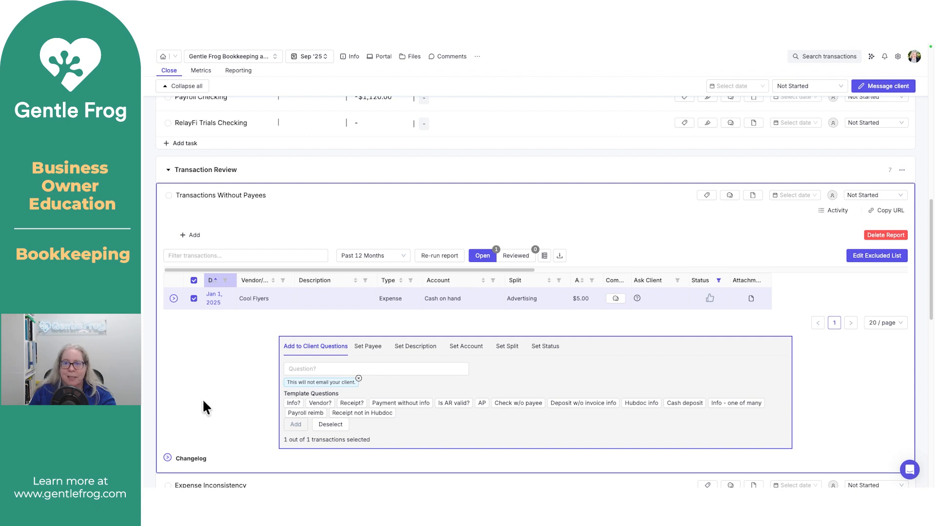
pyautogui.click(378, 347)
pyautogui.click(381, 384)
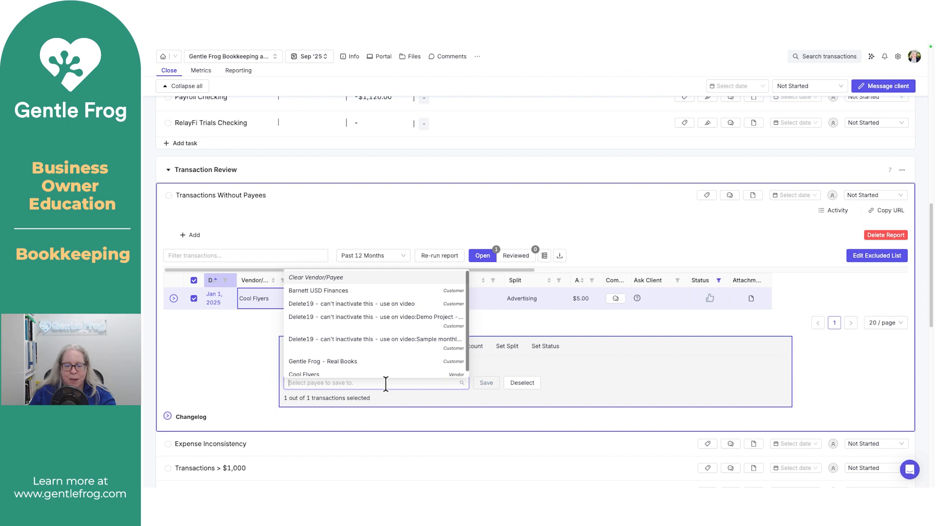
pyautogui.click(251, 369)
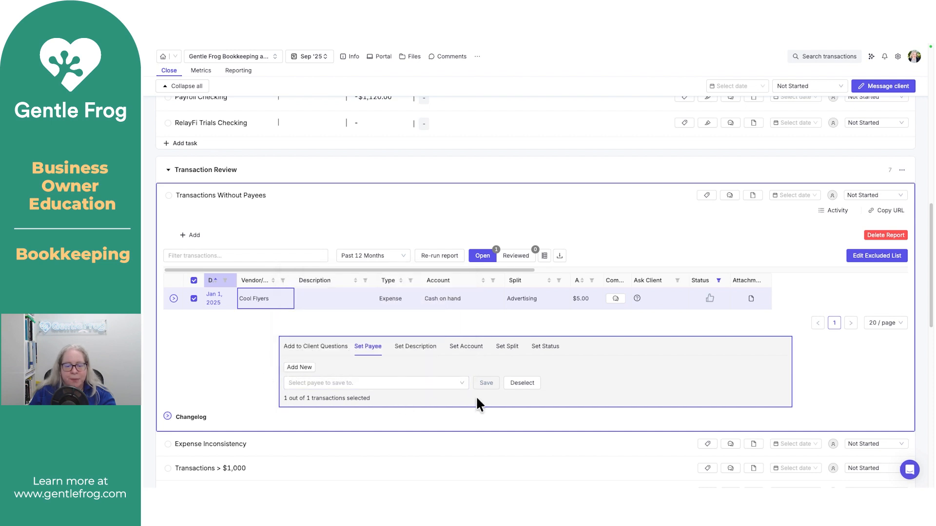
pyautogui.click(517, 383)
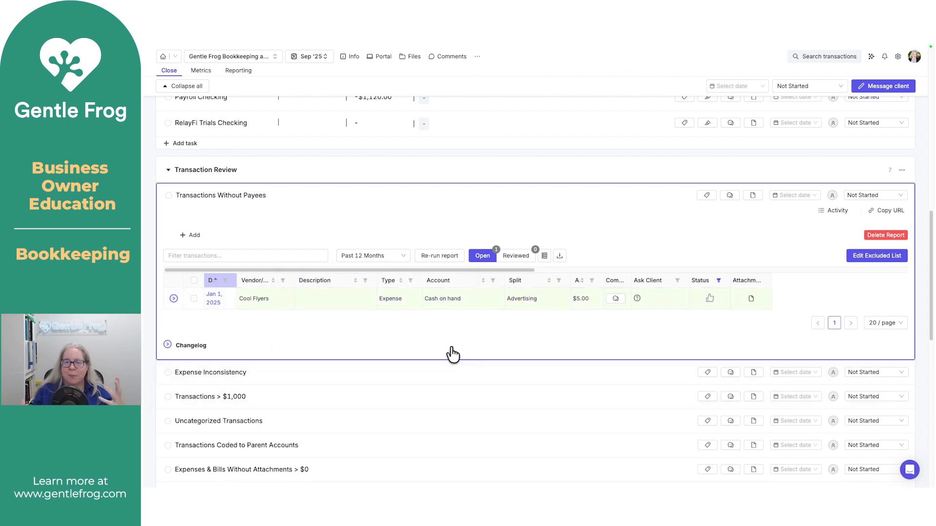